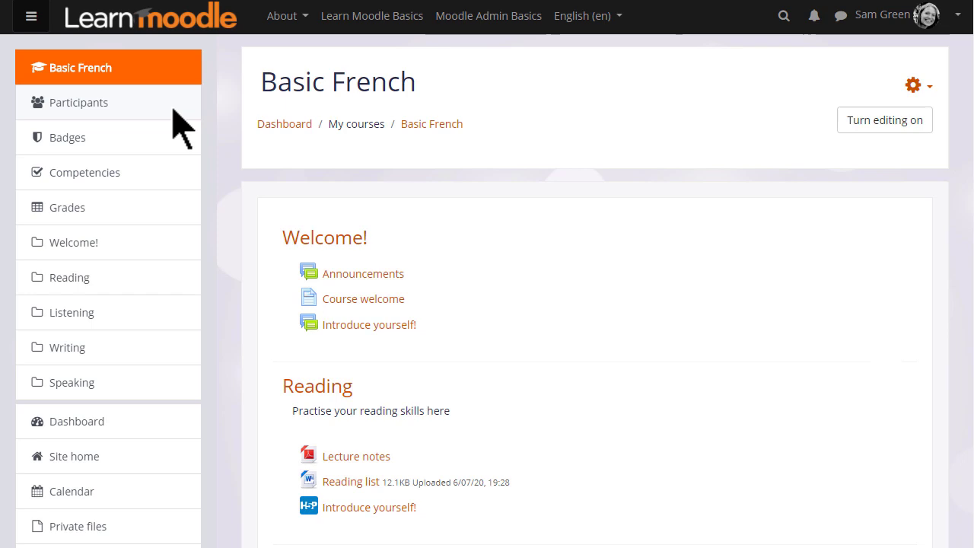
Open the Basic French participants list and its user-management menu, pointing to Enrolment methods
{"action": "left_click", "coordinate": [172, 107]}
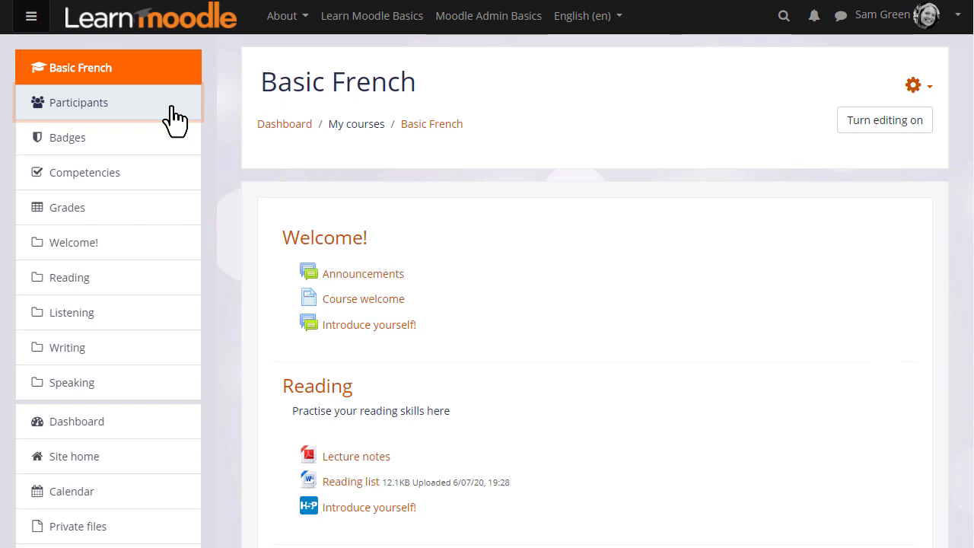
{"action": "left_click", "coordinate": [175, 120]}
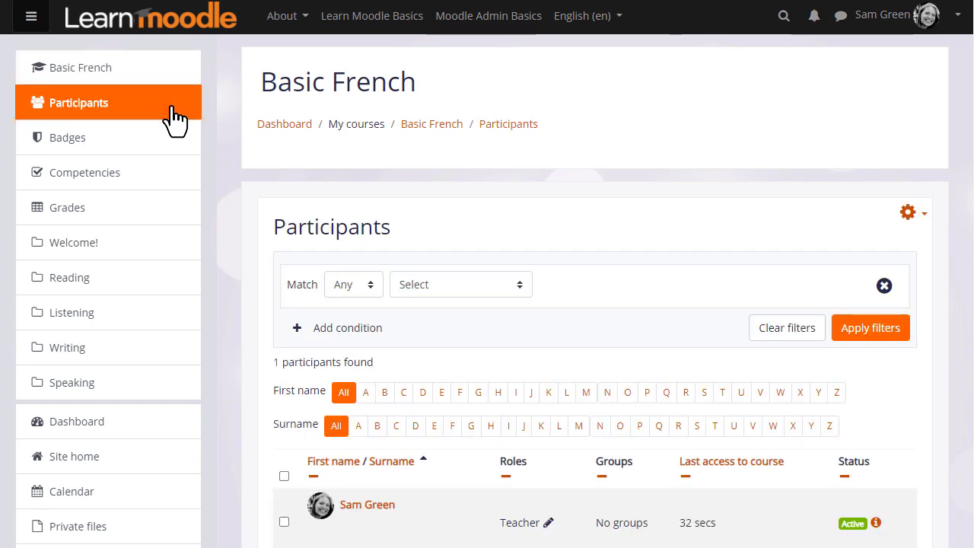
{"action": "left_click", "coordinate": [921, 215]}
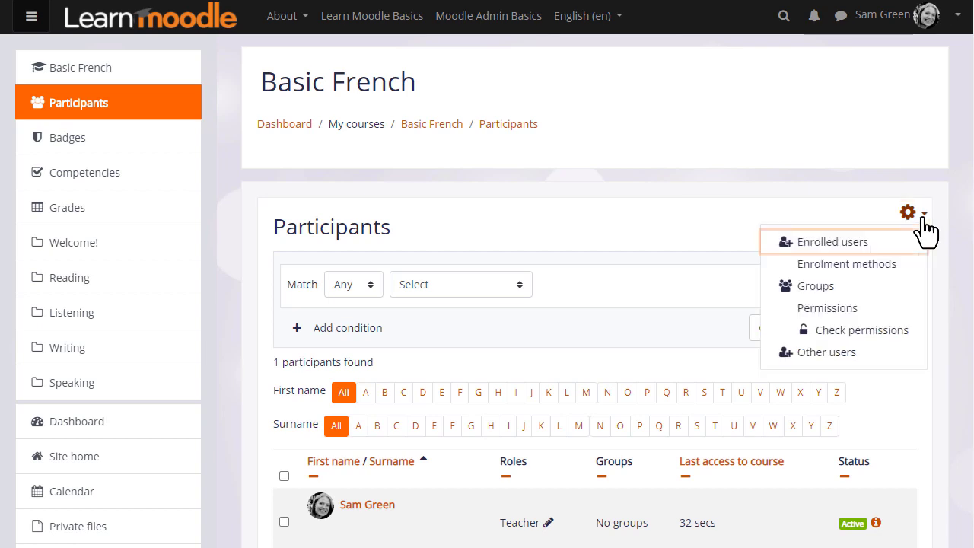
{"action": "left_click", "coordinate": [905, 266]}
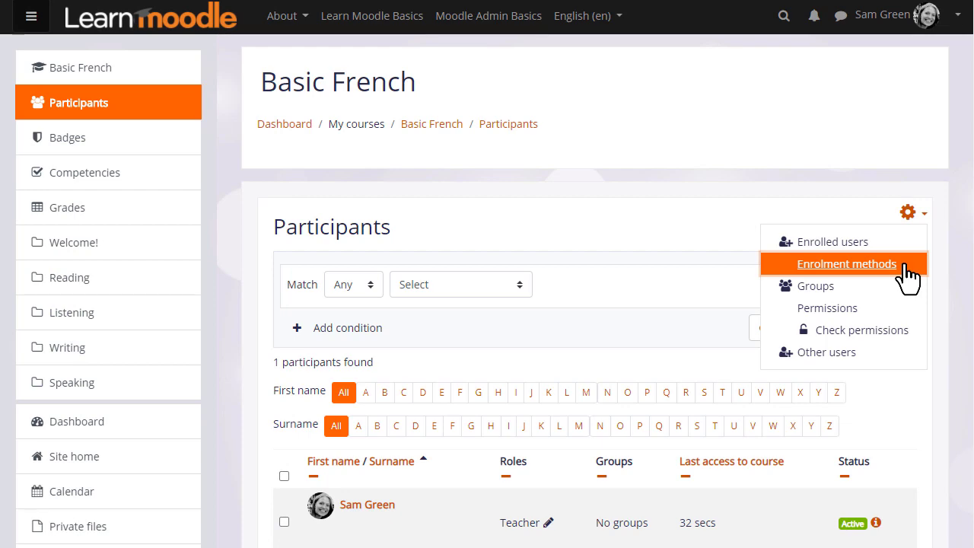
Enable the Self enrolment (Student) method on the Basic French enrolment methods page
{"action": "left_click", "coordinate": [904, 268]}
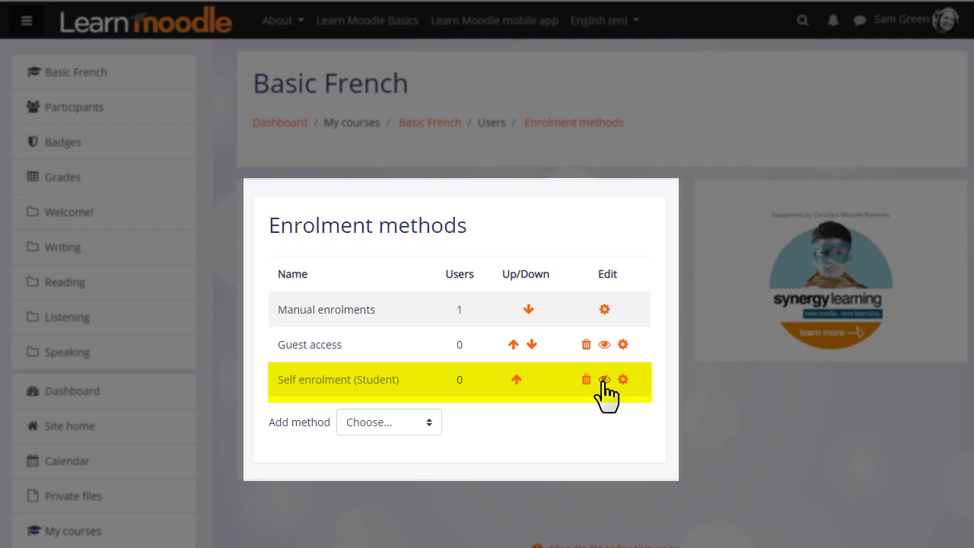
{"action": "left_click", "coordinate": [603, 380]}
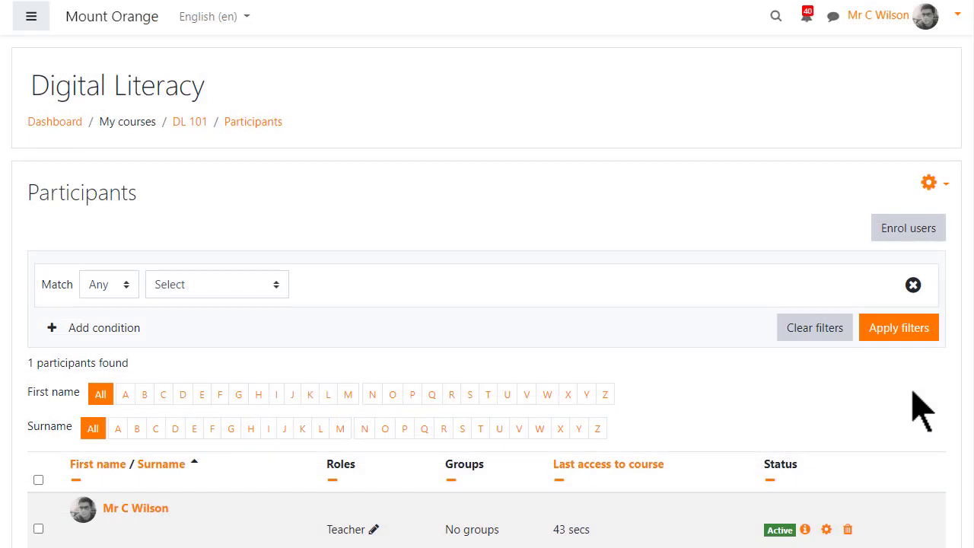
Search for and enrol the three chosen users with the Student role in Digital Literacy
{"action": "left_click", "coordinate": [901, 236]}
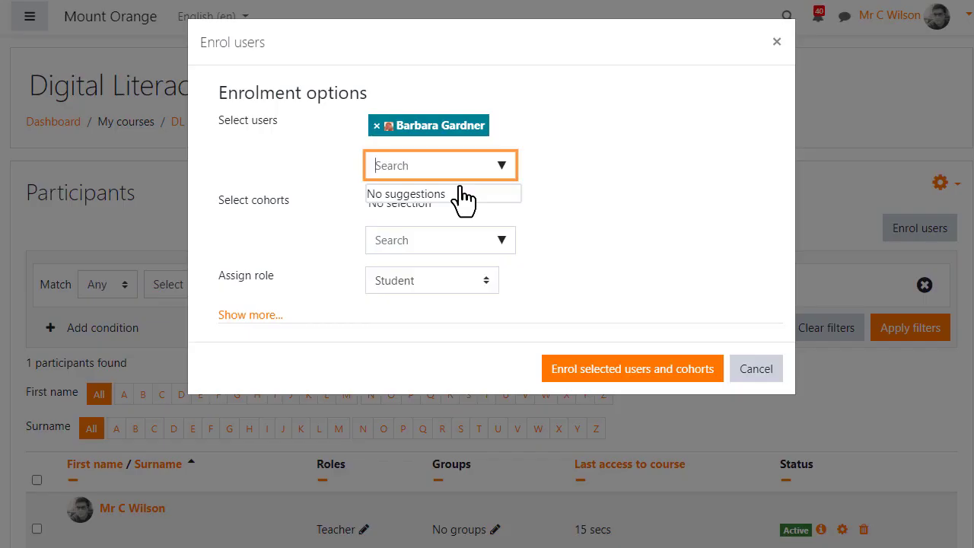
{"action": "type", "text": "Ge"}
{"action": "left_click", "coordinate": [462, 197]}
{"action": "key", "text": "BackSpace"}
{"action": "key", "text": "BackSpace"}
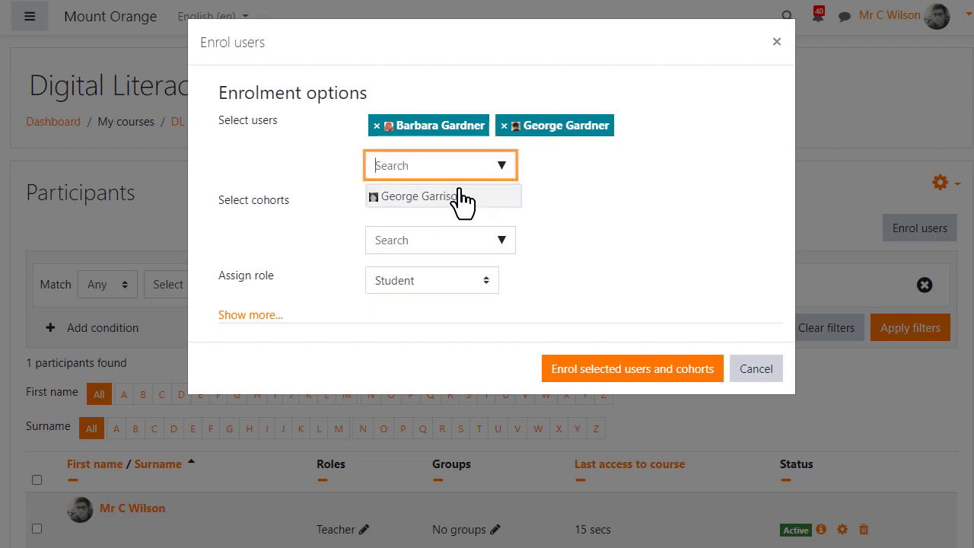
{"action": "type", "text": "Bob"}
{"action": "left_click", "coordinate": [461, 200]}
{"action": "left_click", "coordinate": [576, 272]}
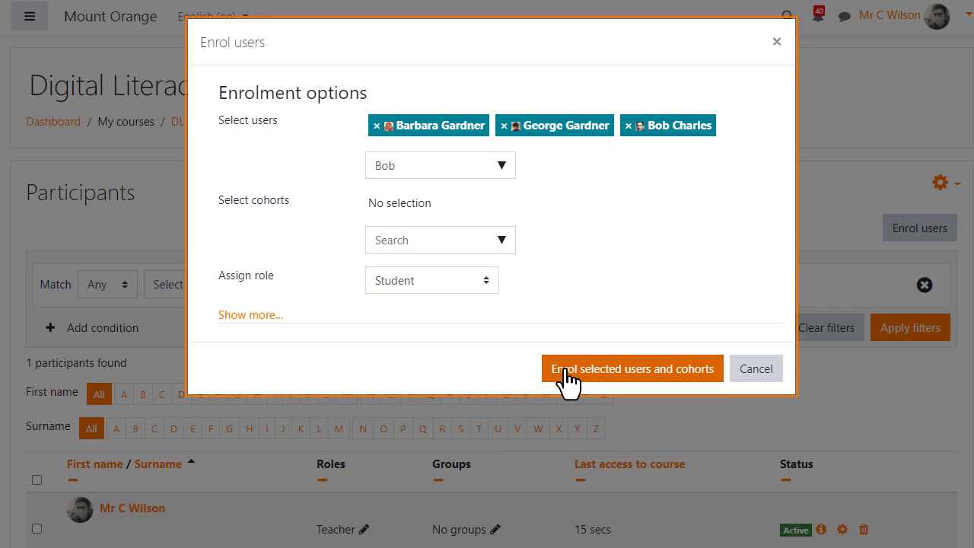
{"action": "left_click", "coordinate": [567, 370]}
{"action": "left_click", "coordinate": [278, 171]}
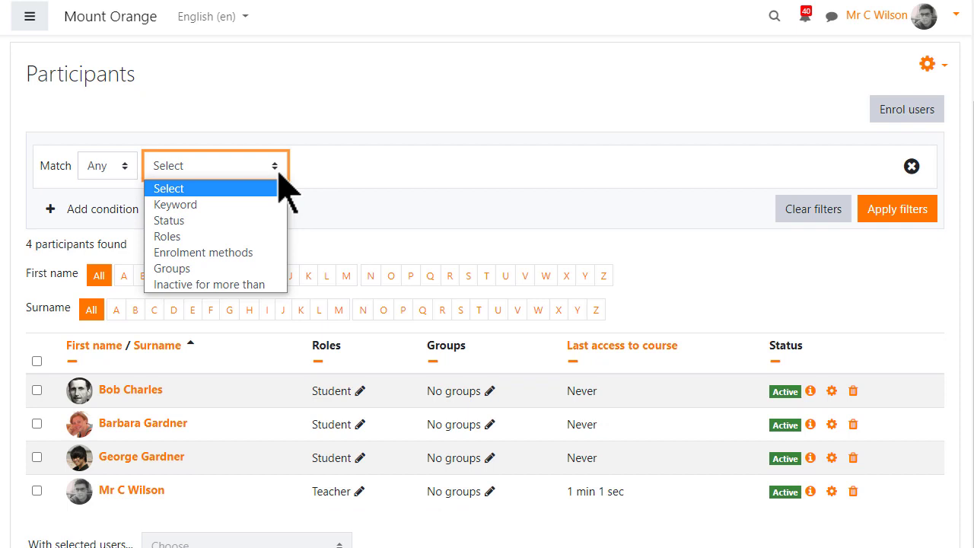
{"action": "left_click", "coordinate": [717, 390]}
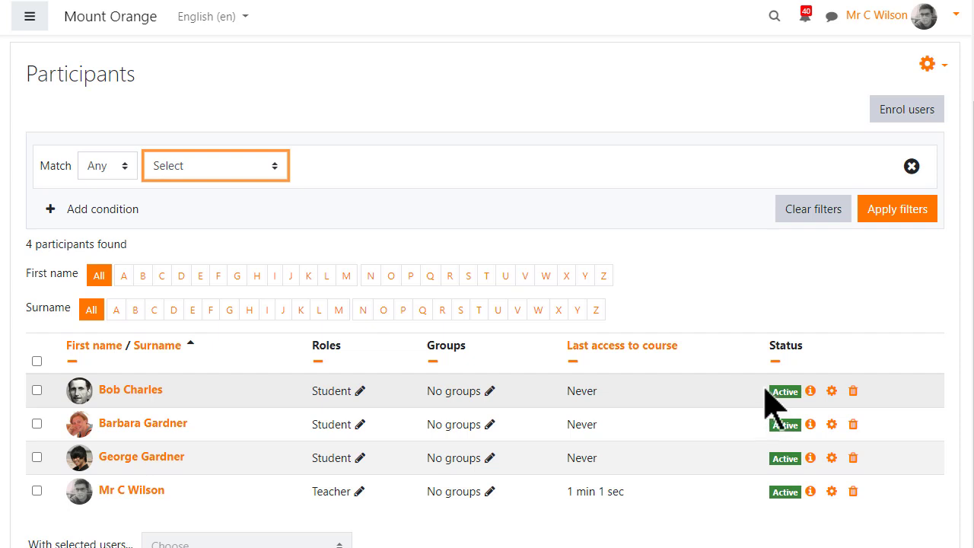
Enrol the October 2020 cohort as students in Digital Literacy
{"action": "left_click", "coordinate": [900, 114]}
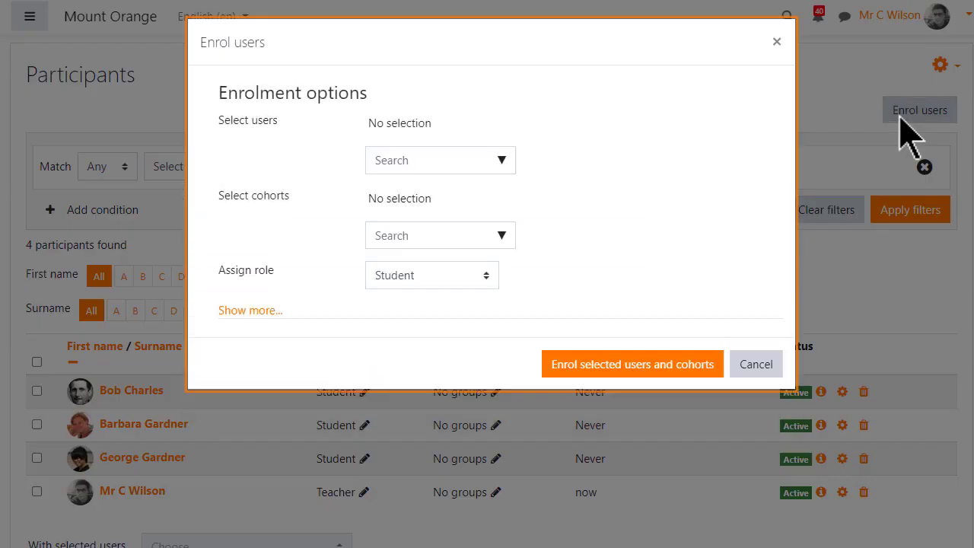
{"action": "left_click", "coordinate": [503, 236]}
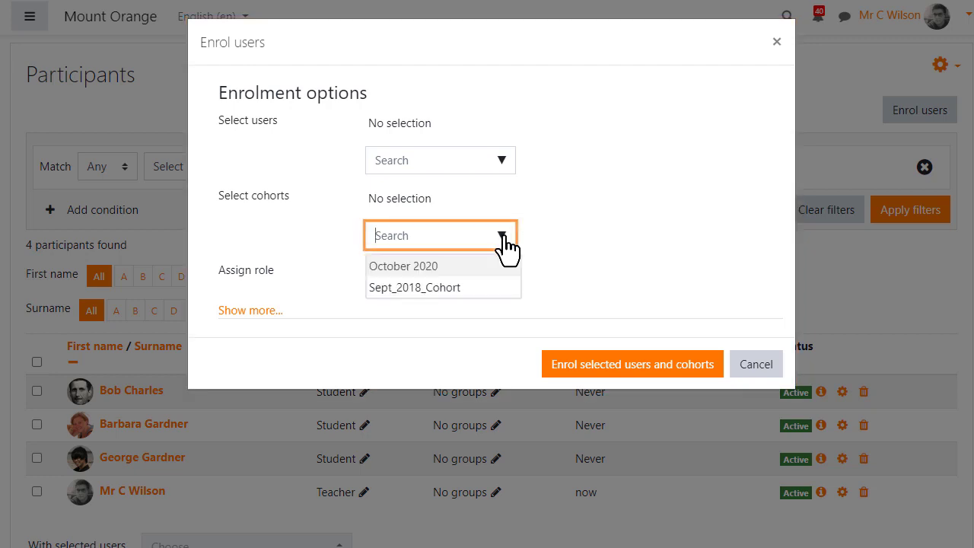
{"action": "left_click", "coordinate": [418, 266]}
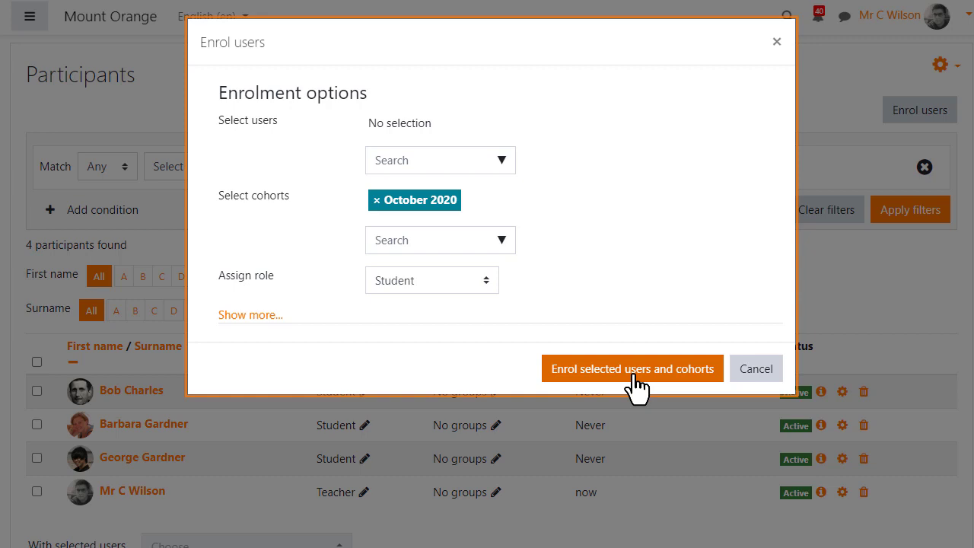
{"action": "left_click", "coordinate": [636, 370]}
Configure a Cohort sync method: October 2020 cohort, Student role, added to the Atlantic group
{"action": "left_click", "coordinate": [942, 65]}
{"action": "left_click", "coordinate": [875, 122]}
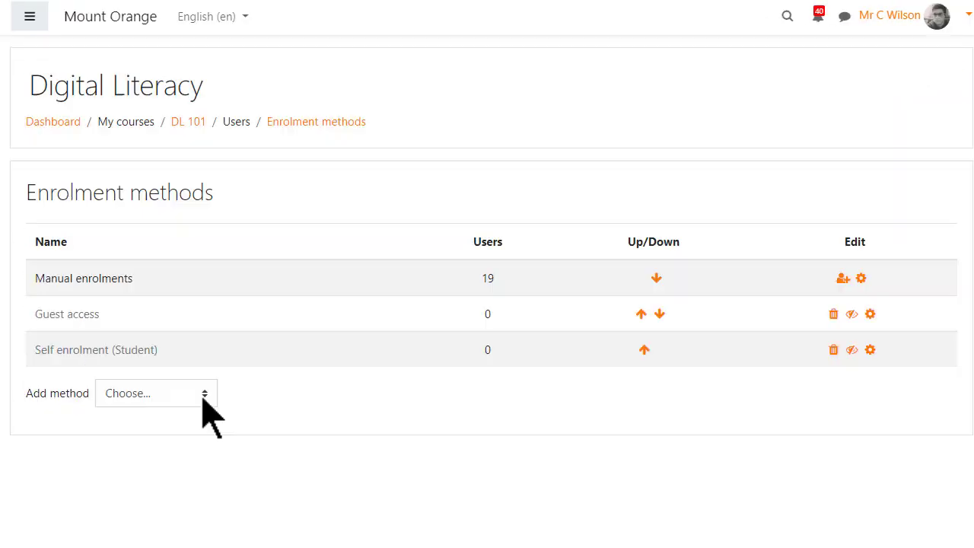
{"action": "left_click", "coordinate": [203, 398]}
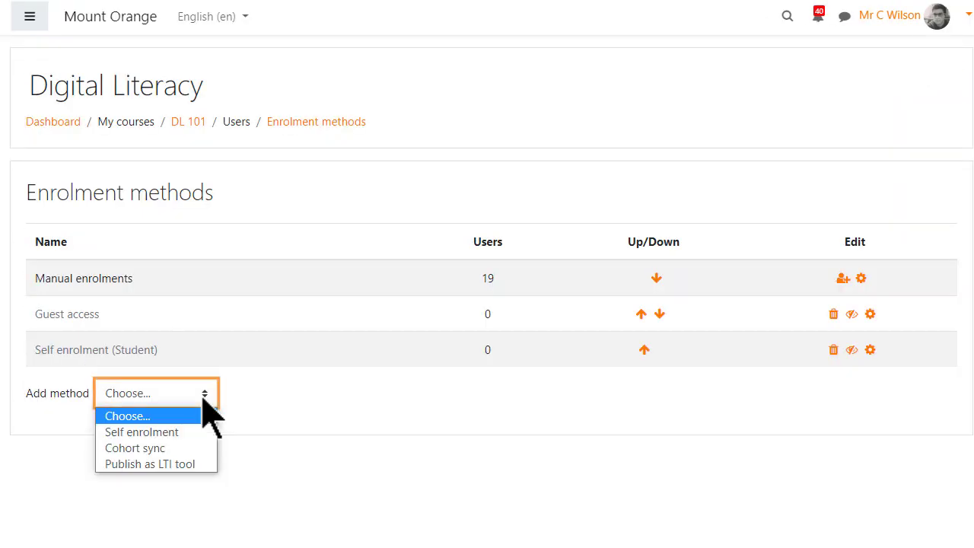
{"action": "left_click", "coordinate": [197, 447]}
{"action": "left_click", "coordinate": [410, 379]}
{"action": "left_click", "coordinate": [371, 403]}
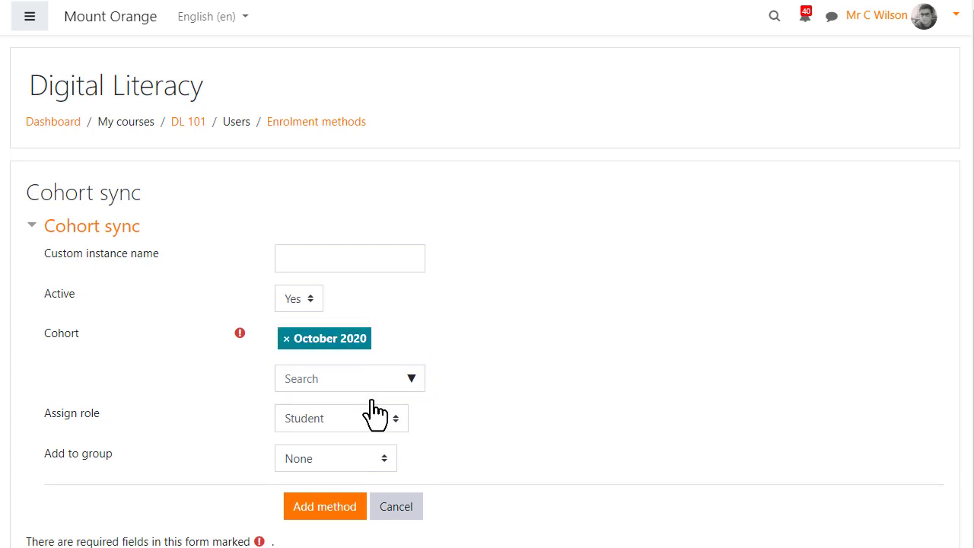
{"action": "left_click", "coordinate": [387, 461]}
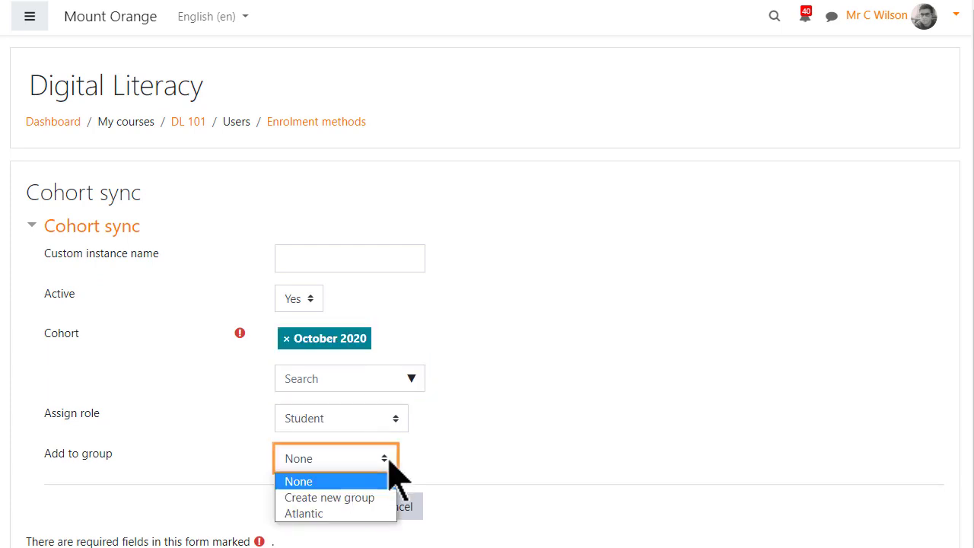
{"action": "left_click", "coordinate": [371, 514]}
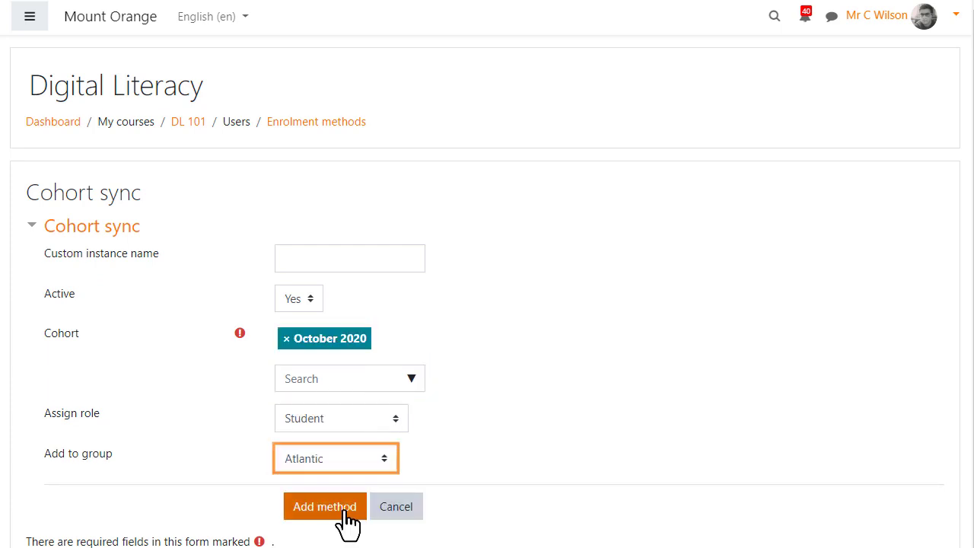